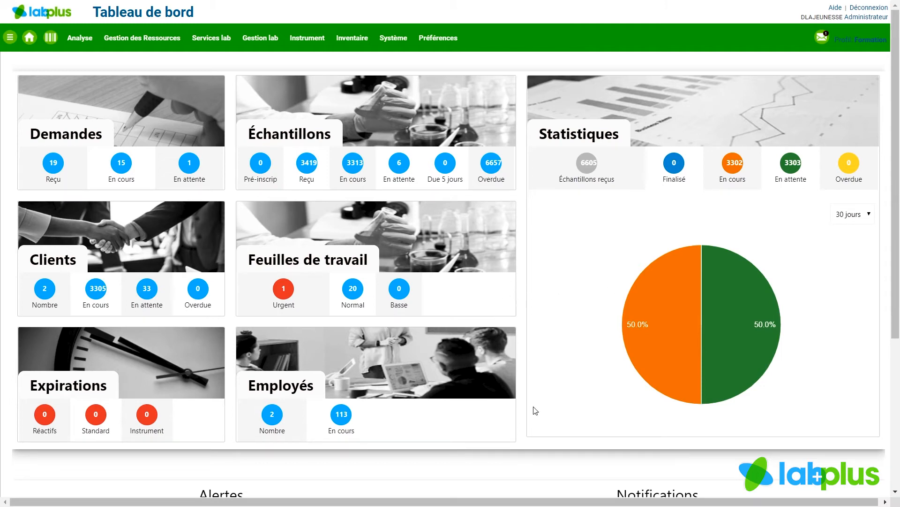
- Open the employee resources list and start a new employee record
{"action": "mouse_move", "coordinate": [125, 38]}
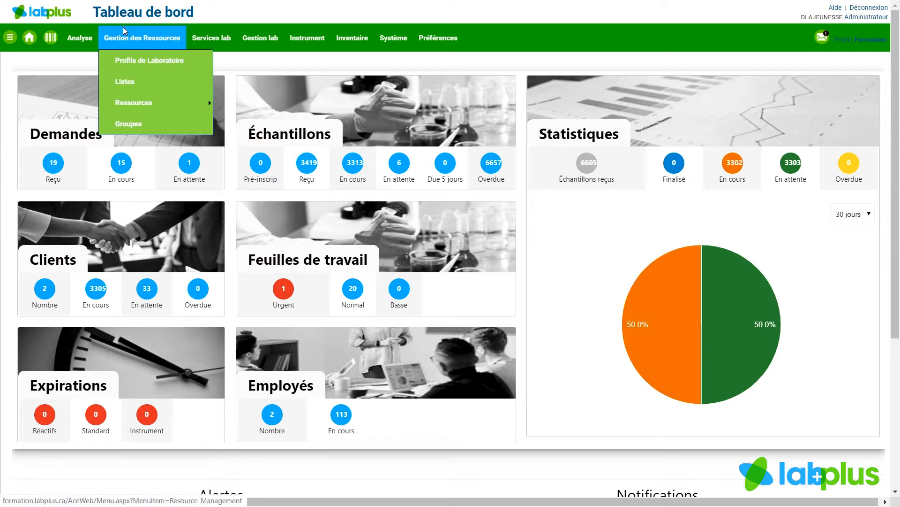
{"action": "mouse_move", "coordinate": [193, 110]}
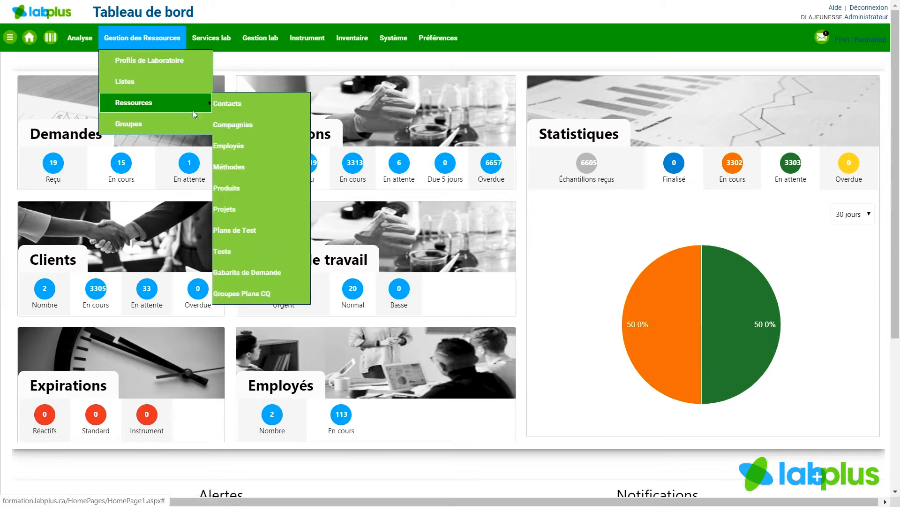
{"action": "left_click", "coordinate": [274, 147]}
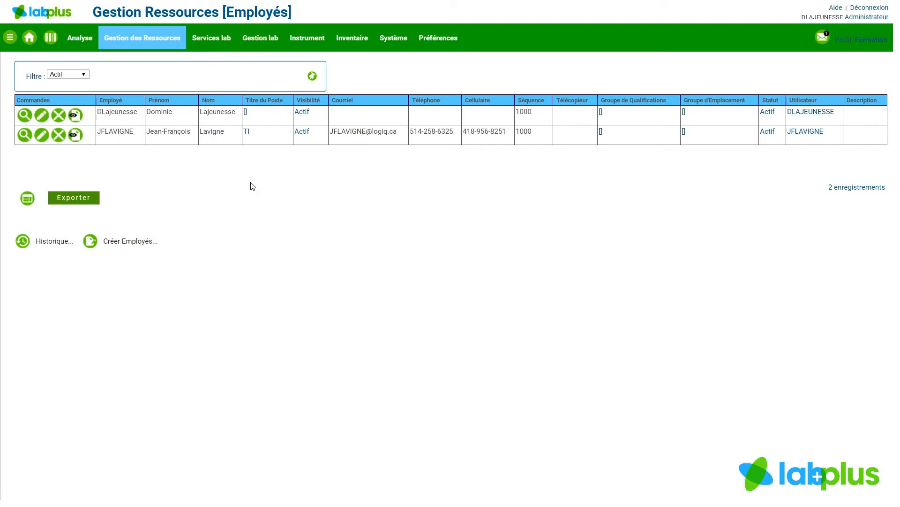
{"action": "left_click", "coordinate": [117, 245]}
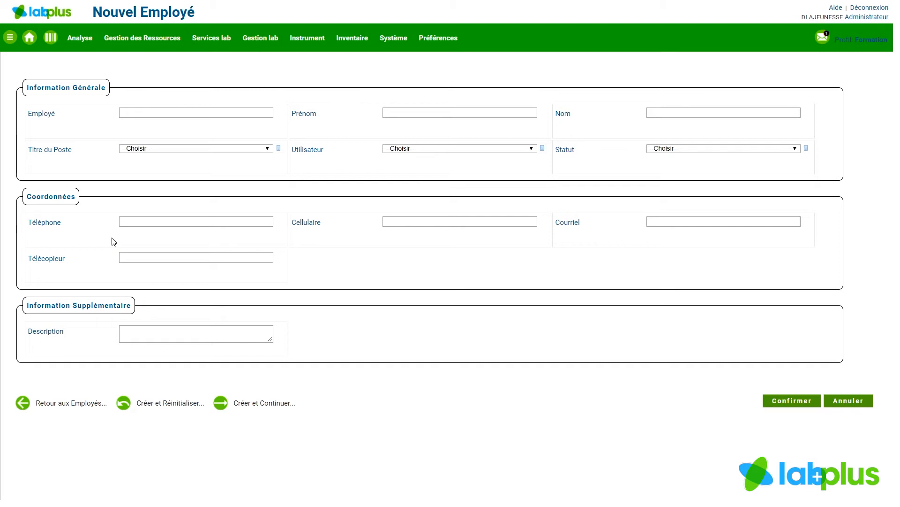
- Enter the new employee's full name as the Employé identifier, and fill in the first name and last name
{"action": "left_click", "coordinate": [132, 113]}
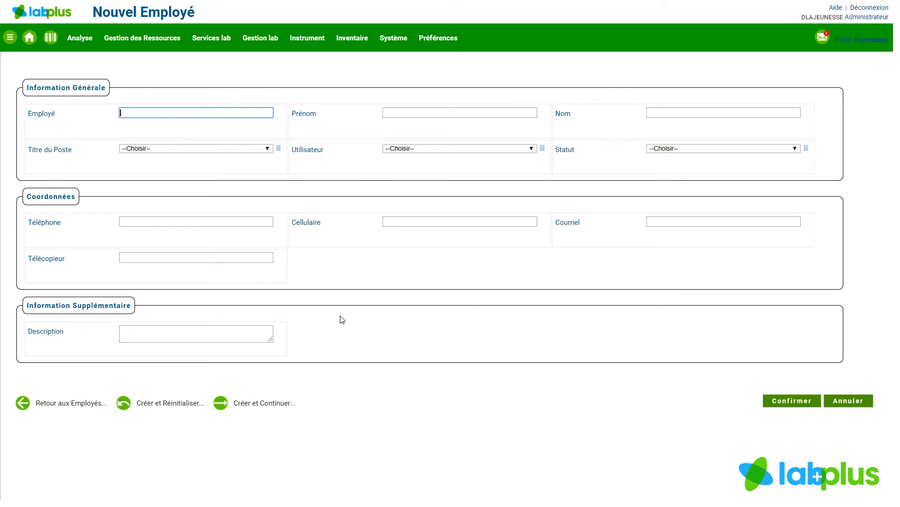
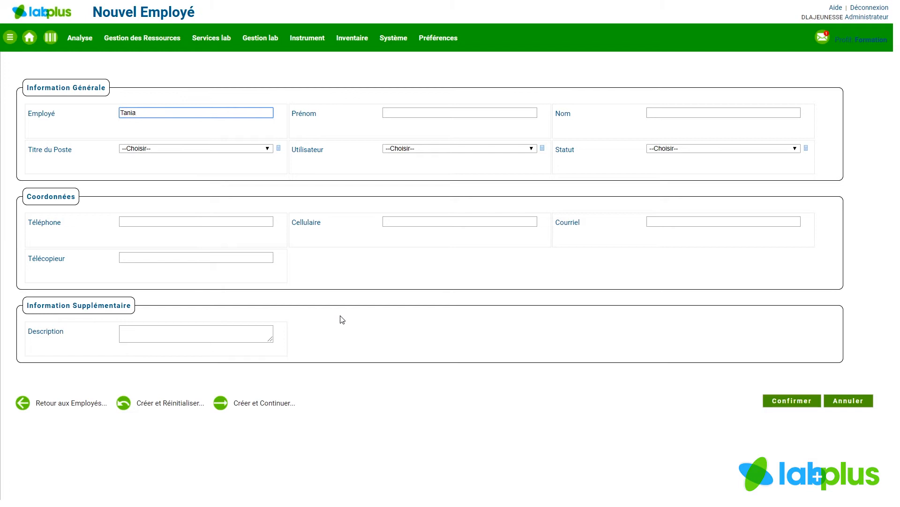
{"action": "left_click", "coordinate": [413, 114]}
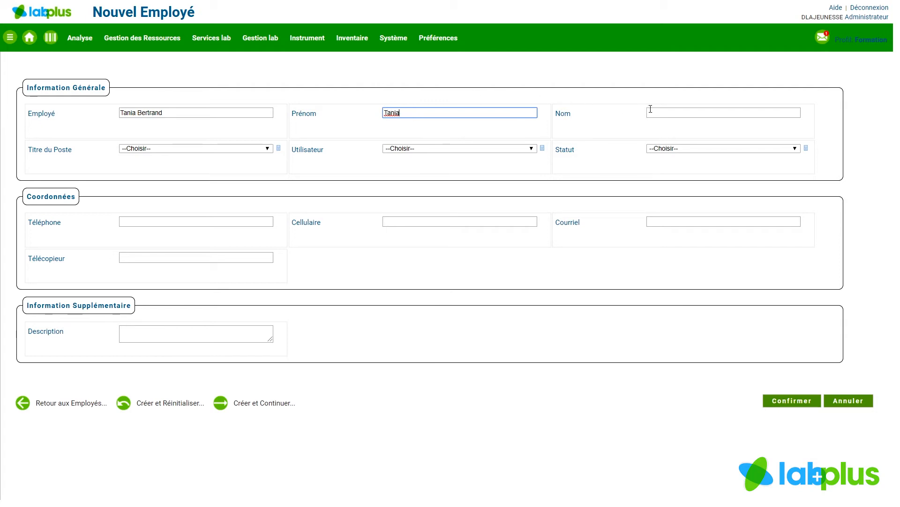
{"action": "left_click", "coordinate": [649, 113]}
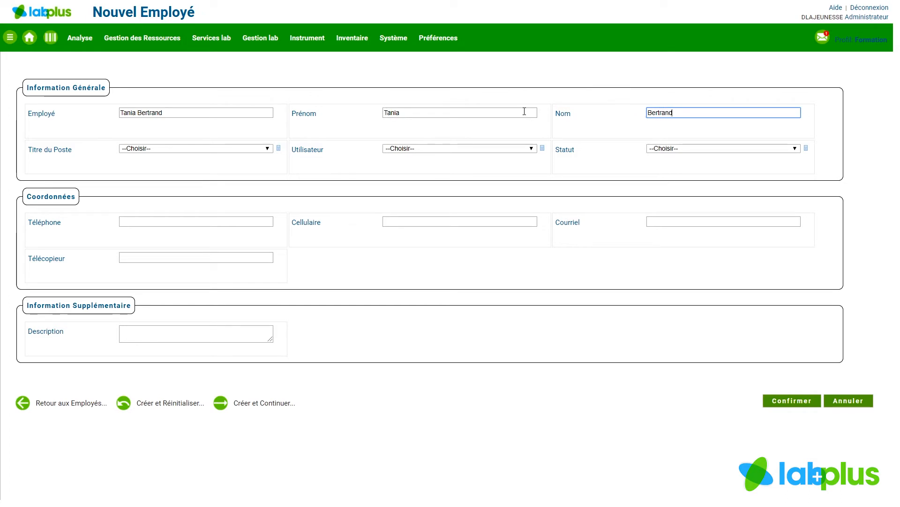
- Set the job title to Analyste, link the employee's own user account, set the status to Actif, and create the record, continuing to training
{"action": "left_click", "coordinate": [267, 149]}
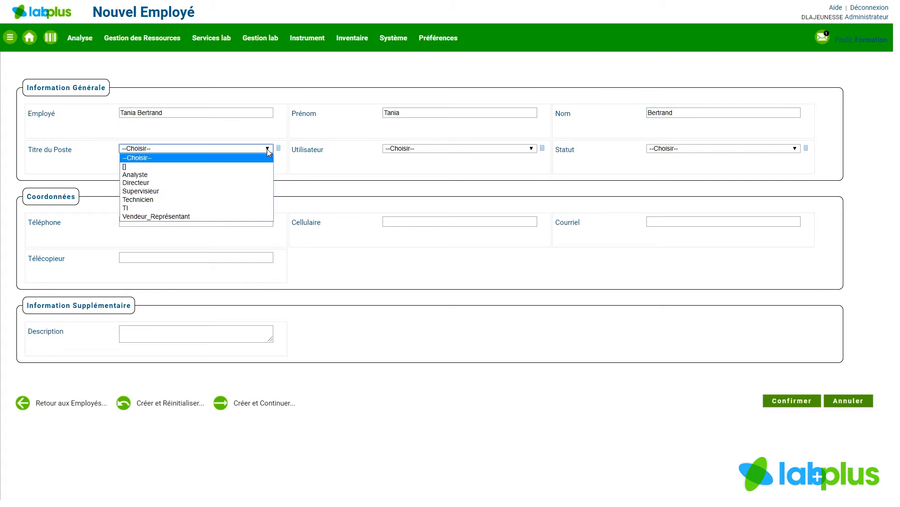
{"action": "left_click", "coordinate": [223, 175]}
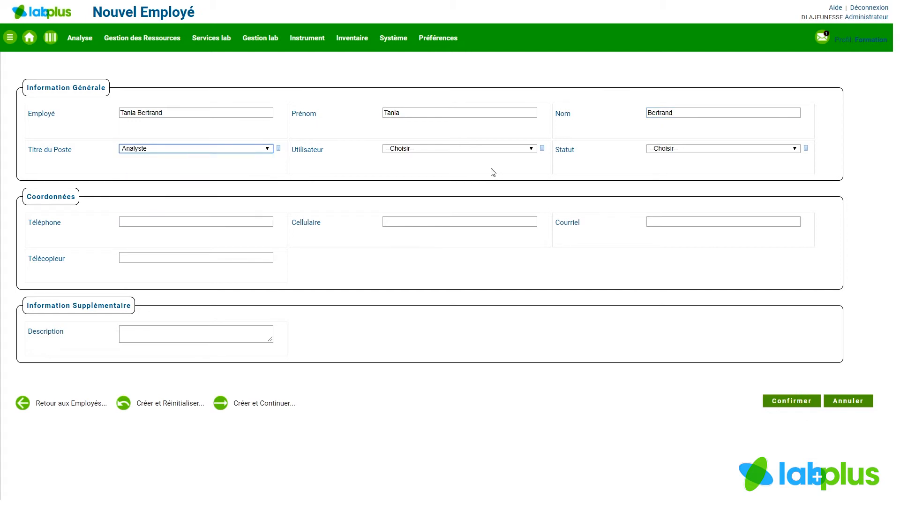
{"action": "left_click", "coordinate": [531, 149]}
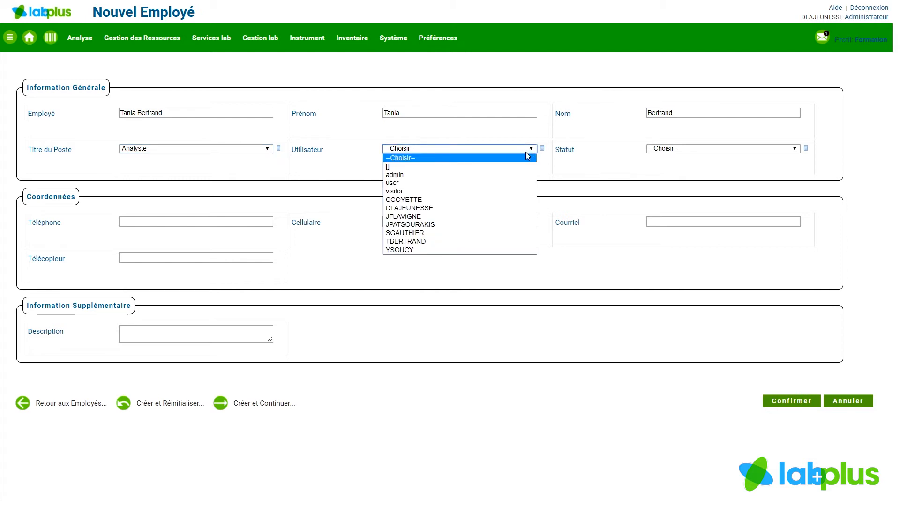
{"action": "left_click", "coordinate": [463, 244]}
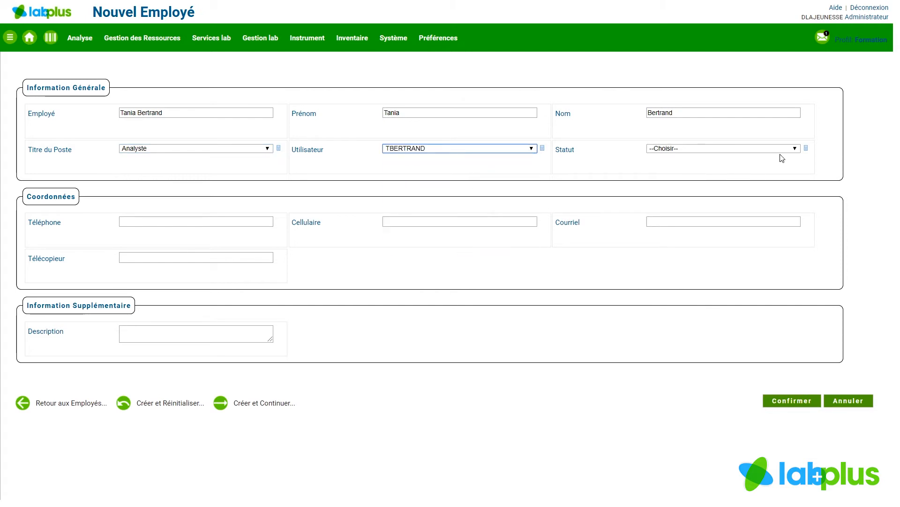
{"action": "left_click", "coordinate": [796, 149]}
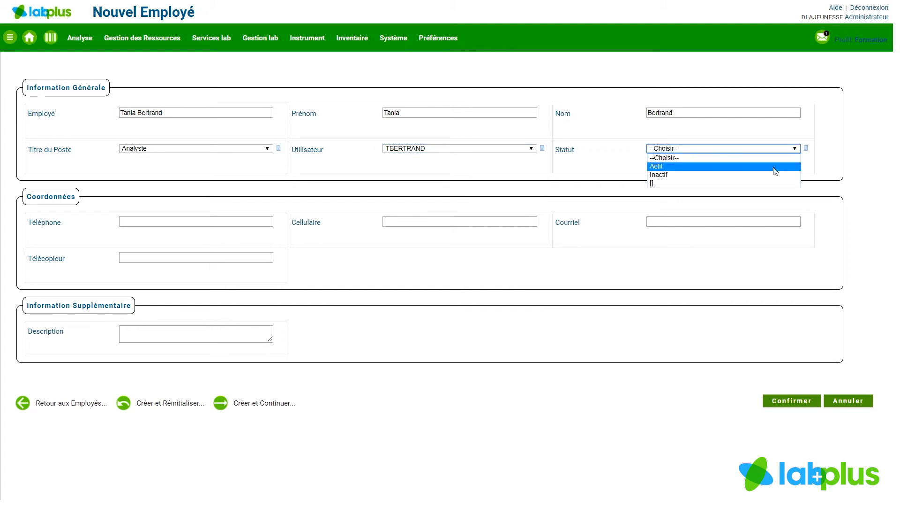
{"action": "left_click", "coordinate": [775, 166]}
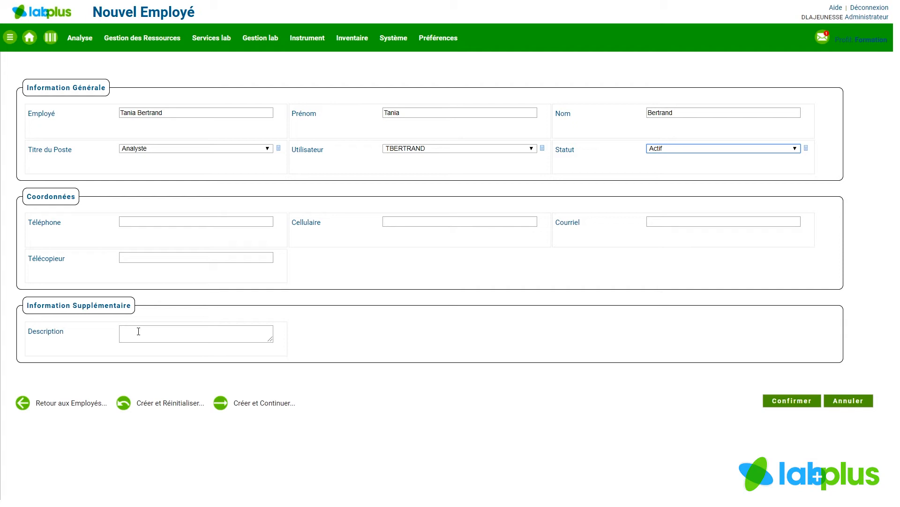
{"action": "left_click", "coordinate": [259, 406]}
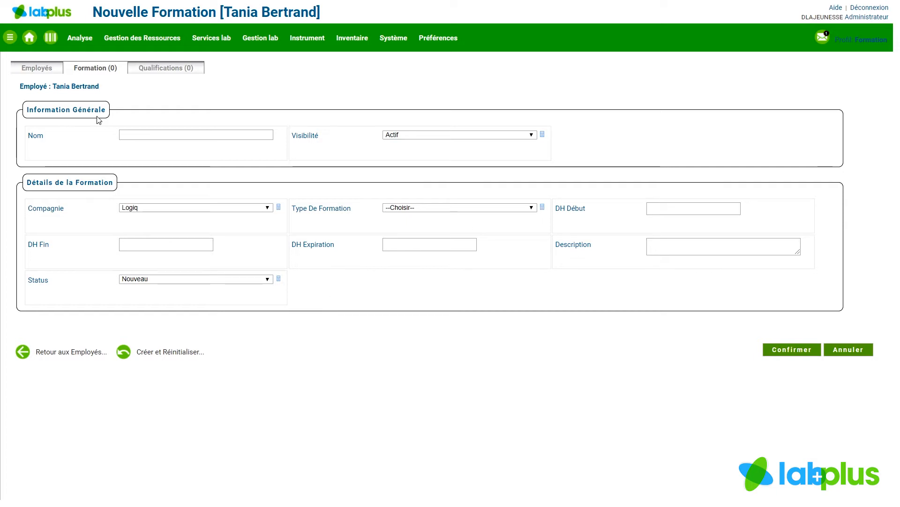
- Name the new training "Cromatographie" and choose Logiq as its company
{"action": "left_click", "coordinate": [134, 136]}
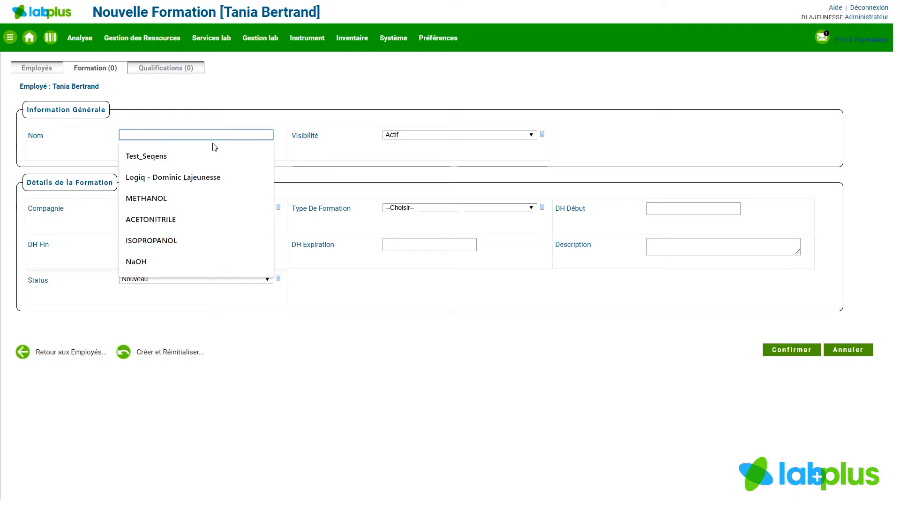
{"action": "key", "text": "Escape"}
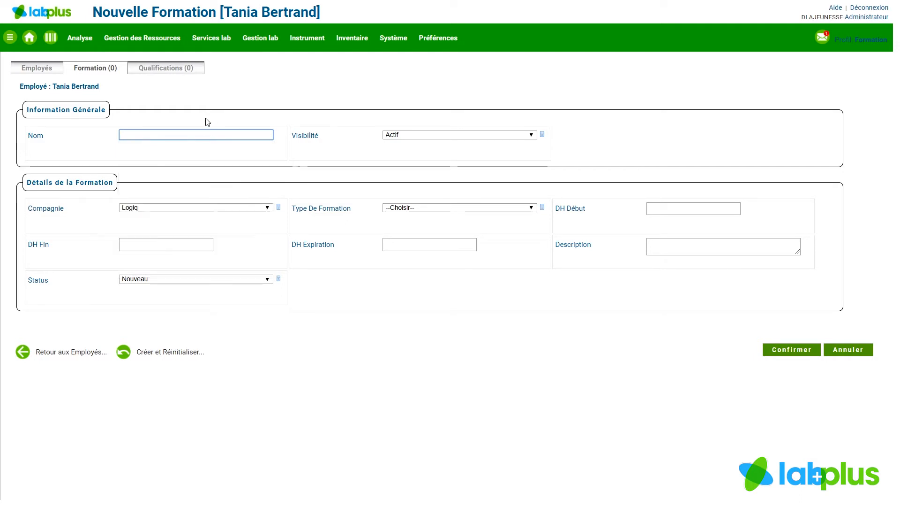
{"action": "type", "text": "Cromatographie"}
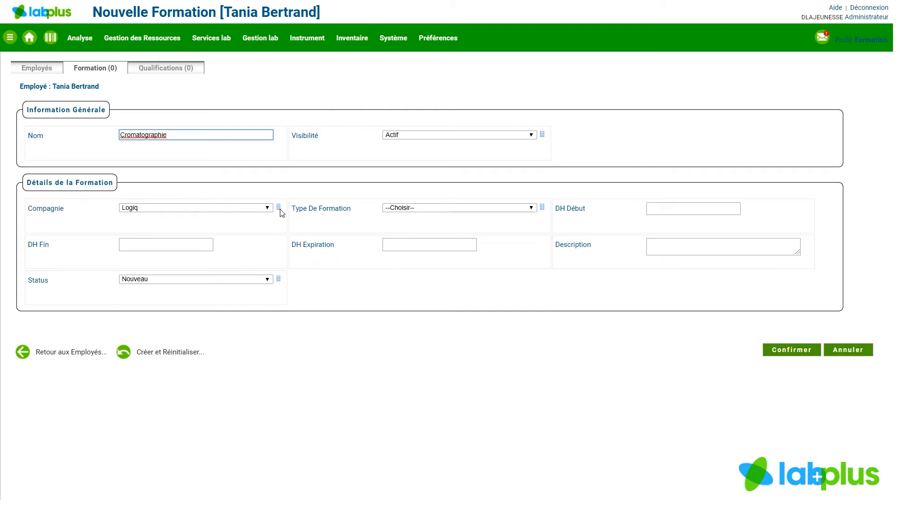
{"action": "left_click", "coordinate": [268, 208]}
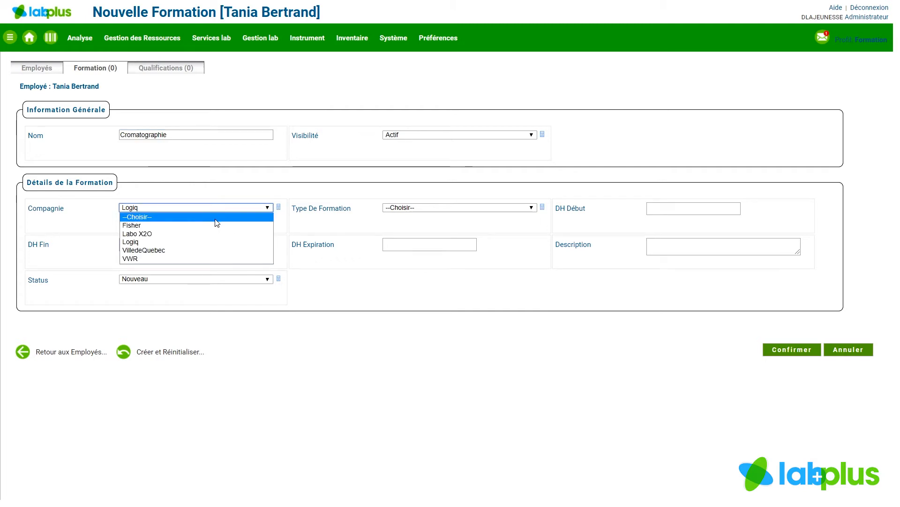
{"action": "left_click", "coordinate": [203, 242]}
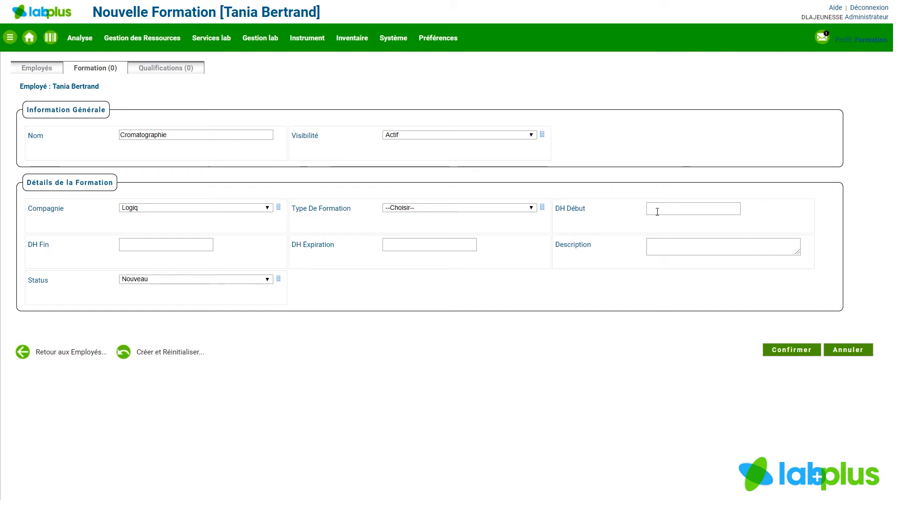
{"action": "left_click", "coordinate": [682, 208]}
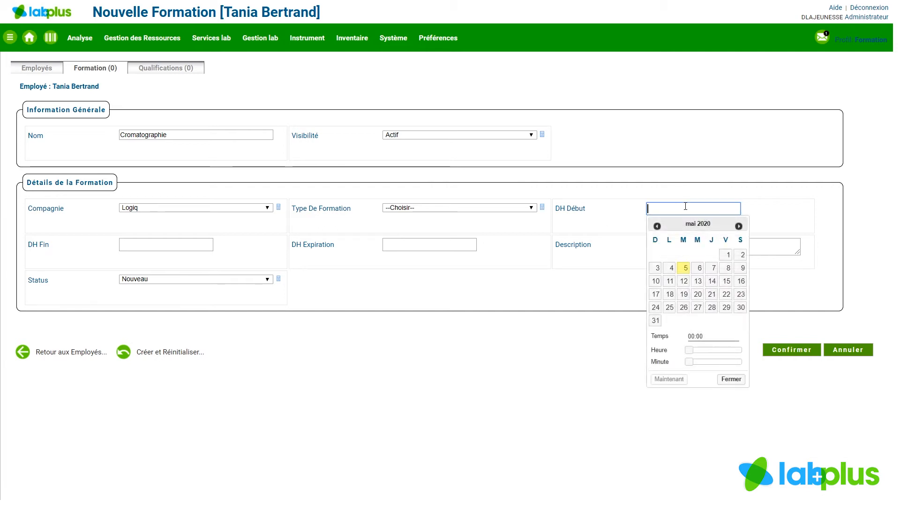
{"action": "left_click", "coordinate": [686, 270]}
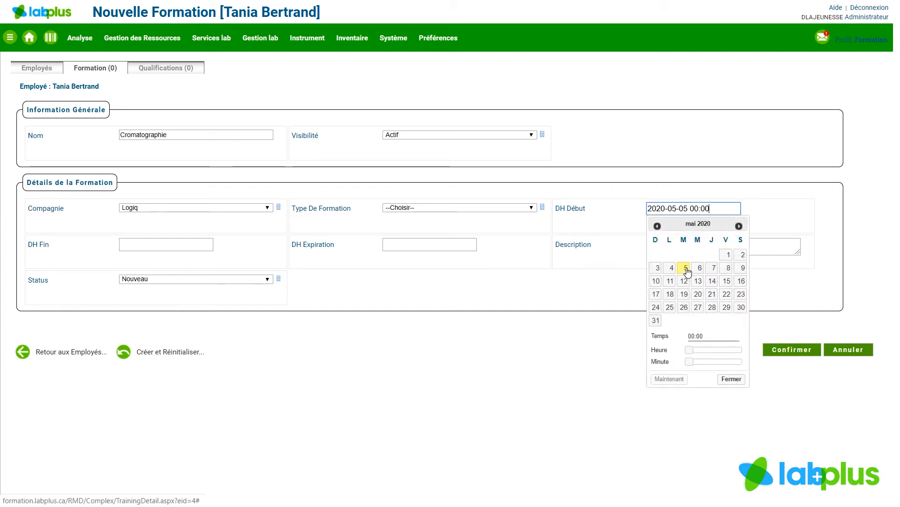
{"action": "left_click", "coordinate": [730, 378]}
{"action": "left_click", "coordinate": [158, 245]}
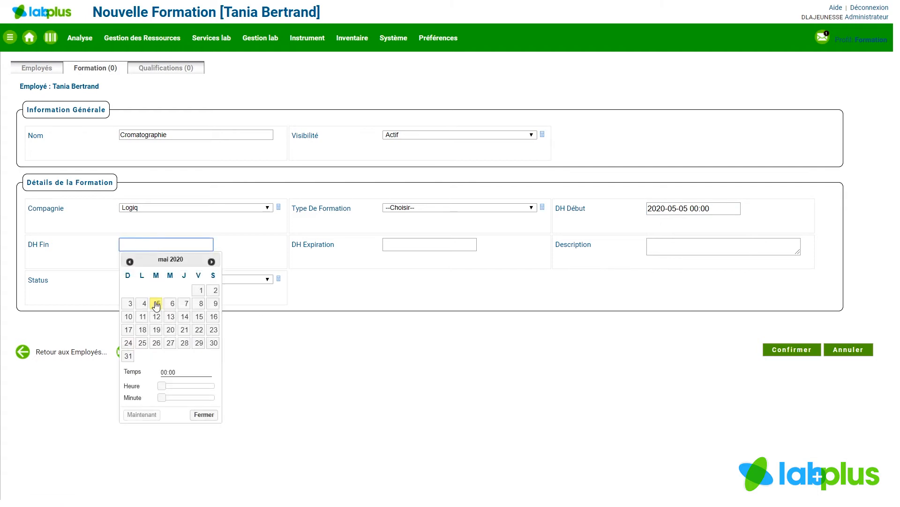
{"action": "left_click", "coordinate": [157, 304]}
{"action": "left_click", "coordinate": [202, 414]}
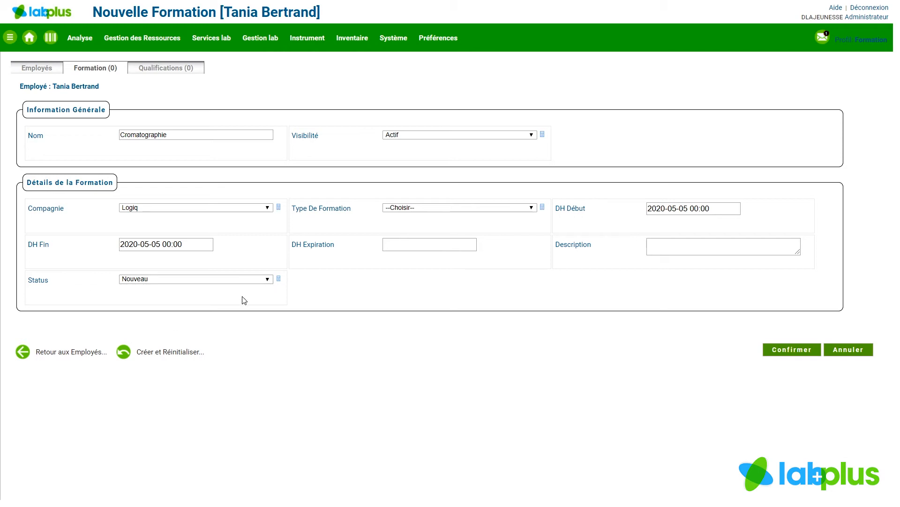
- Set the training's status to Nouveau and save the training
{"action": "left_click", "coordinate": [268, 280]}
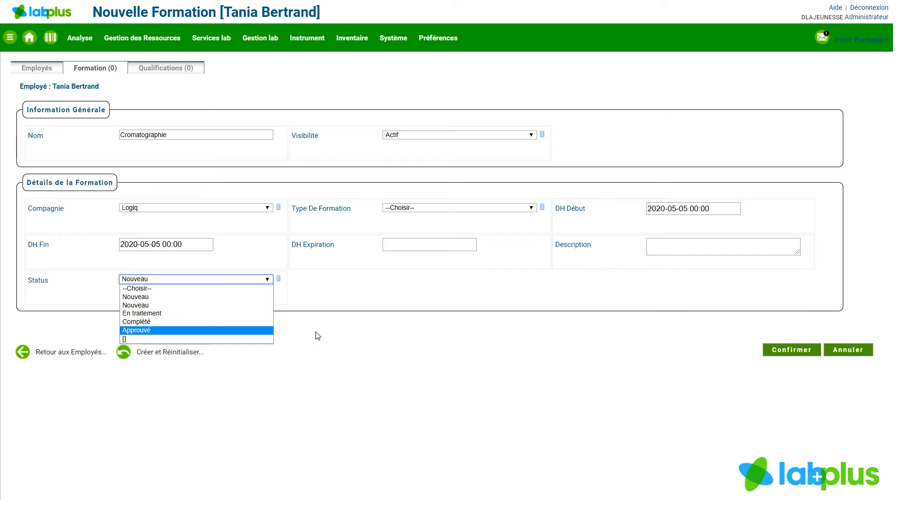
{"action": "left_click", "coordinate": [173, 304]}
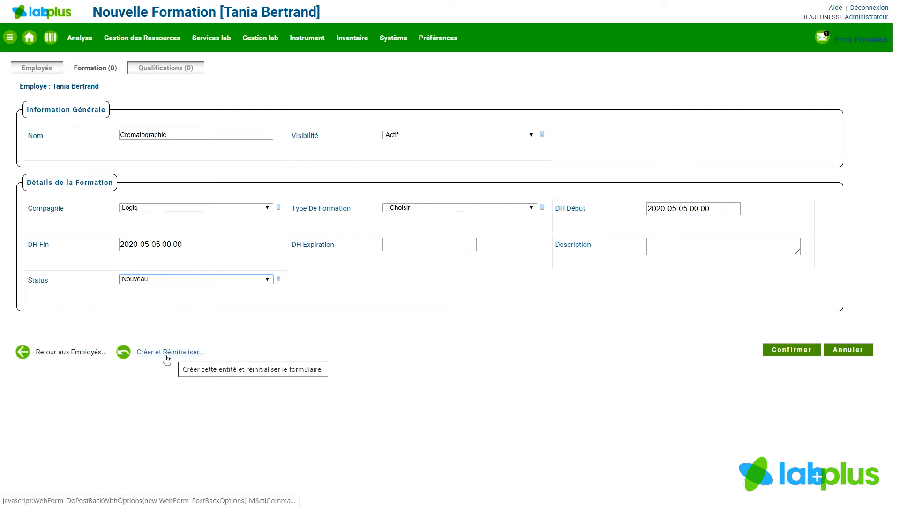
{"action": "left_click", "coordinate": [781, 352]}
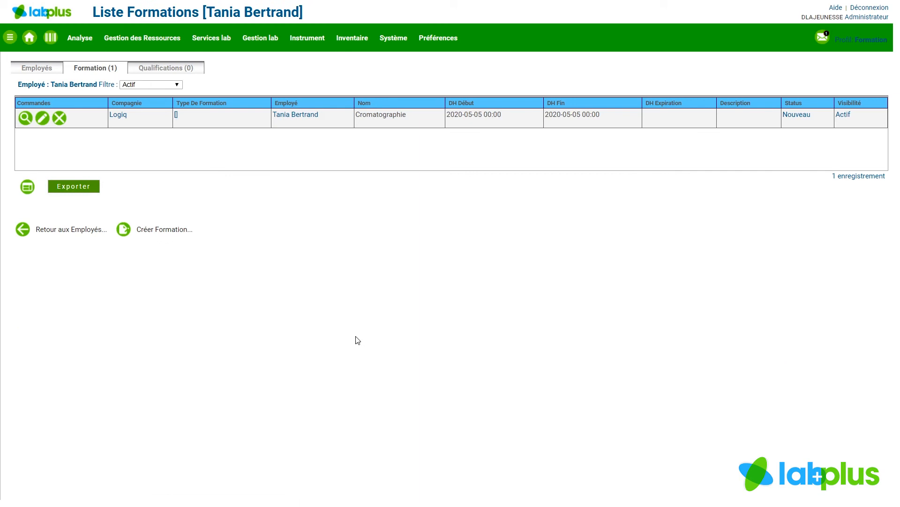
- Create a qualification association for the employee linking the Cromatographie training to Qual. HPLC, and save it
{"action": "left_click", "coordinate": [162, 71]}
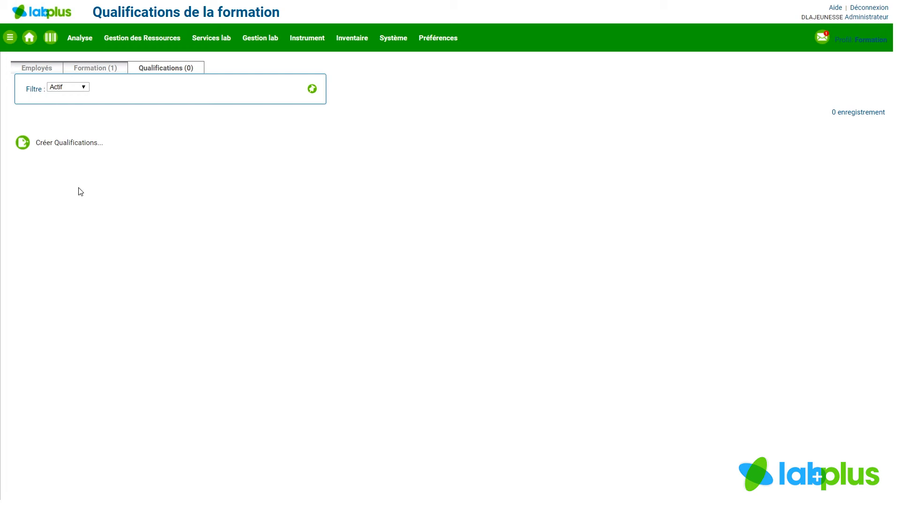
{"action": "left_click", "coordinate": [65, 145]}
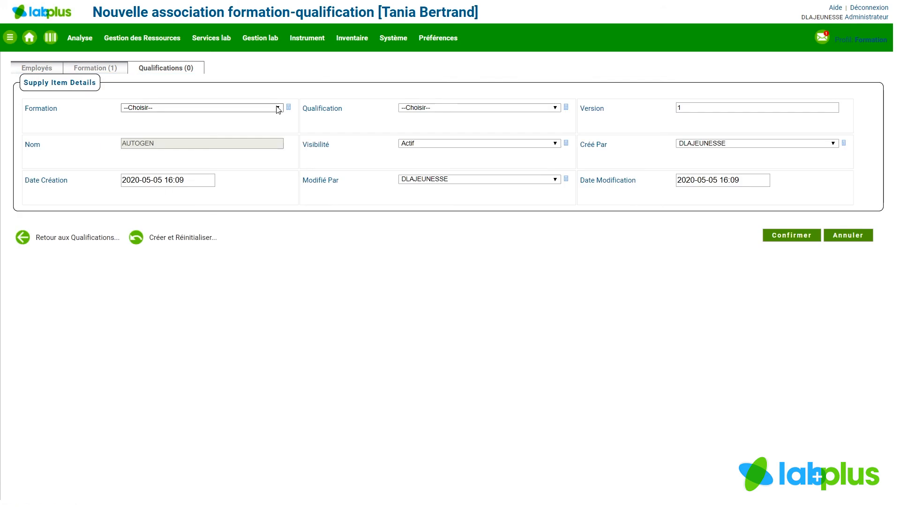
{"action": "left_click", "coordinate": [243, 108]}
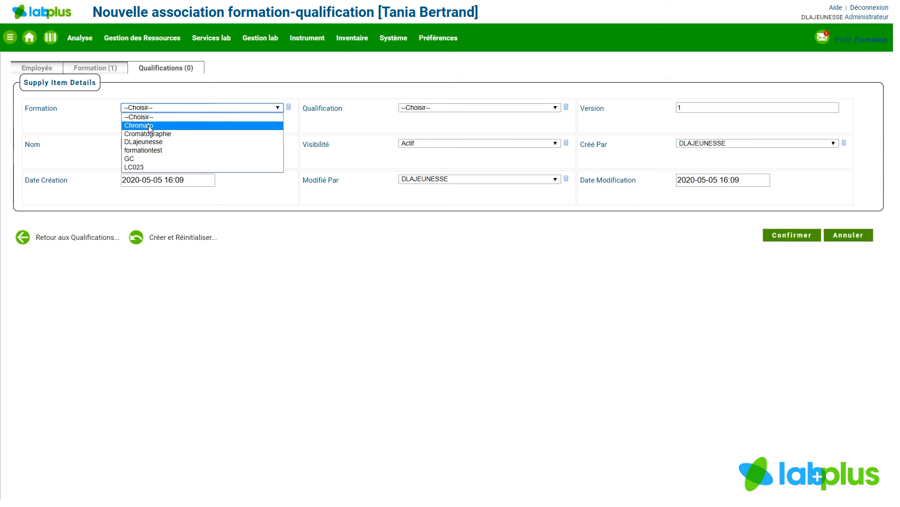
{"action": "left_click", "coordinate": [176, 134]}
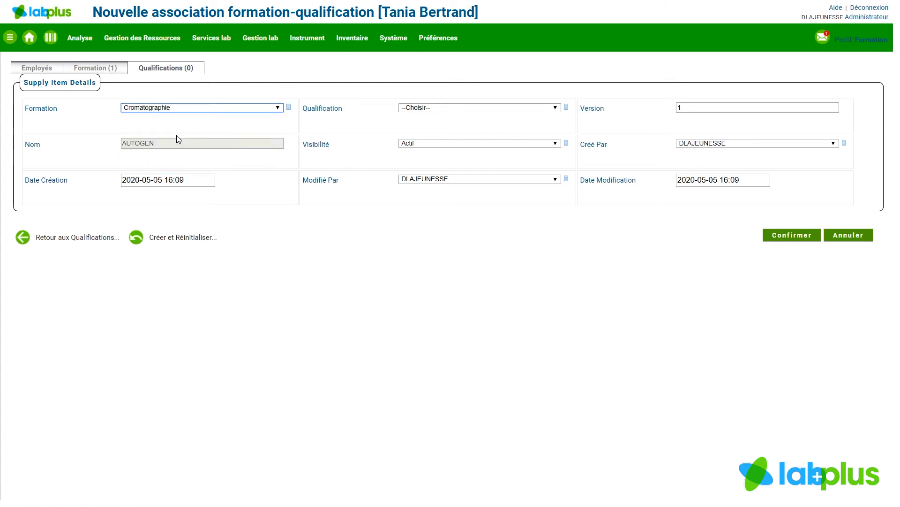
{"action": "left_click", "coordinate": [555, 108]}
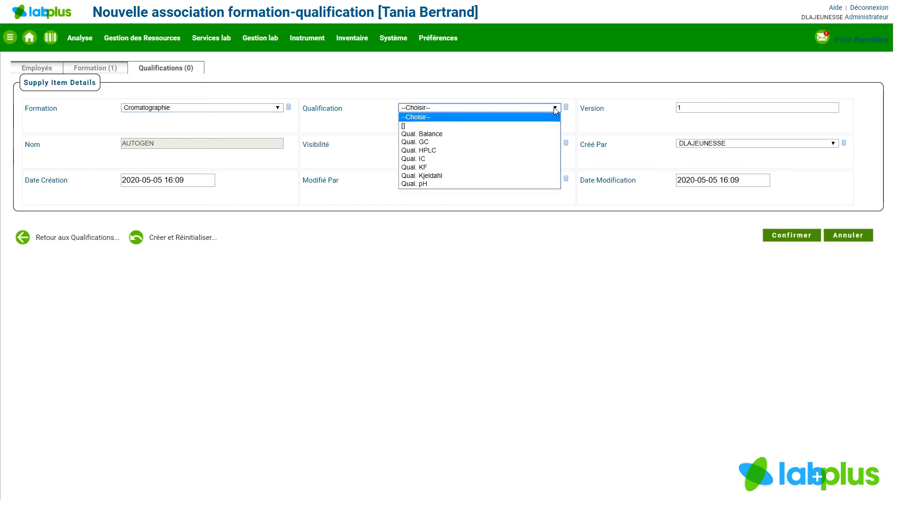
{"action": "left_click", "coordinate": [443, 151]}
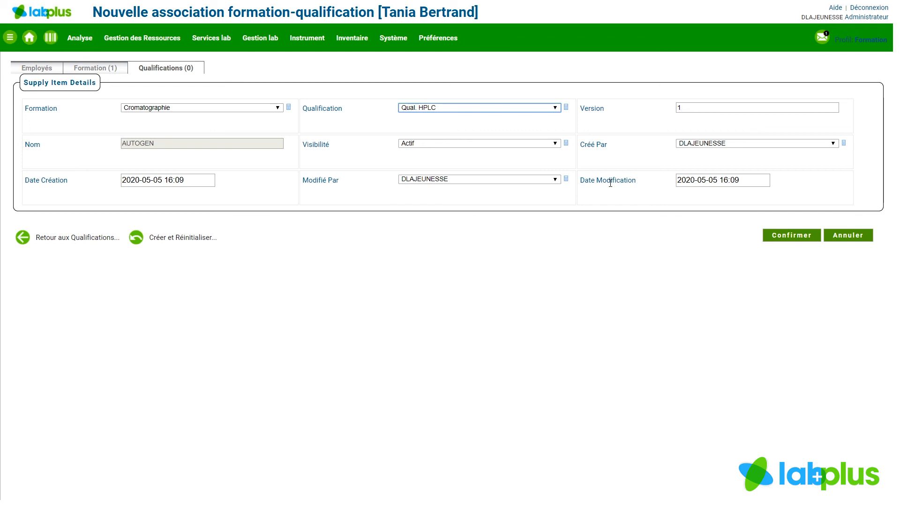
{"action": "left_click", "coordinate": [787, 237]}
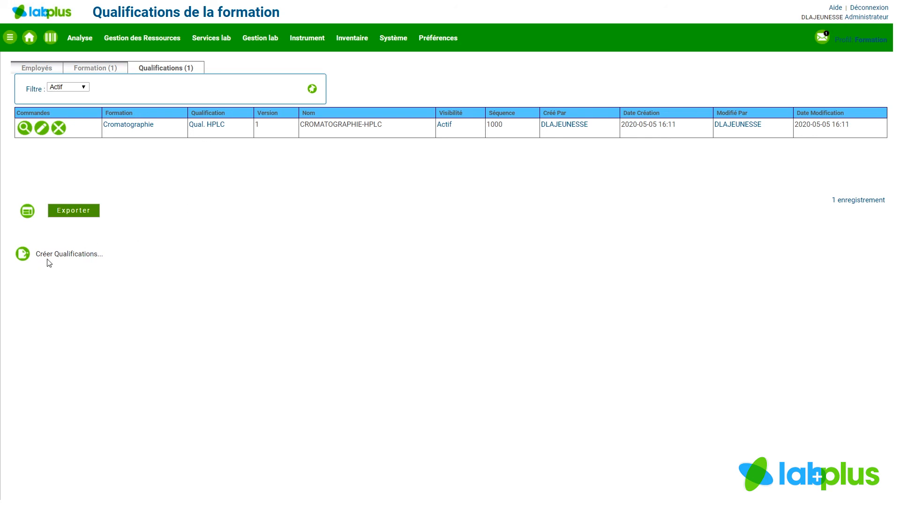
- Create a second qualification association linking the Cromatographie training to Qual. GC, and save it
{"action": "left_click", "coordinate": [66, 255]}
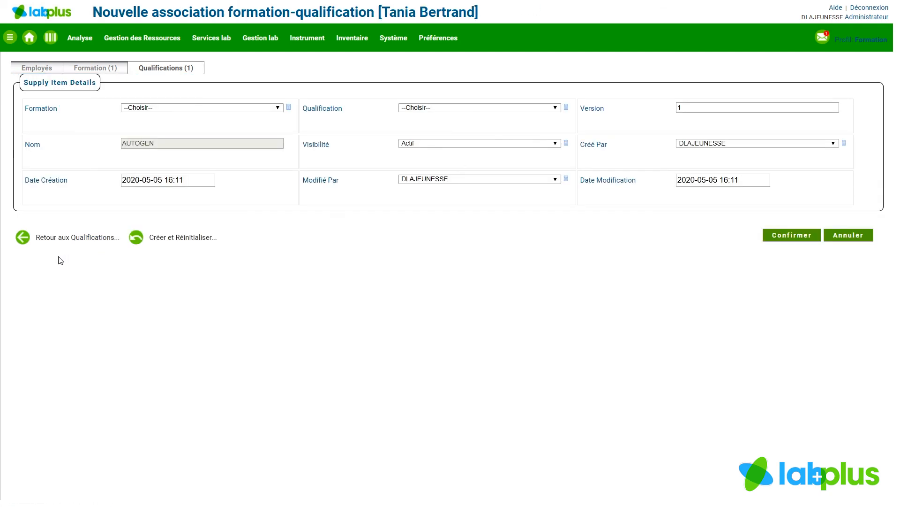
{"action": "left_click", "coordinate": [278, 109]}
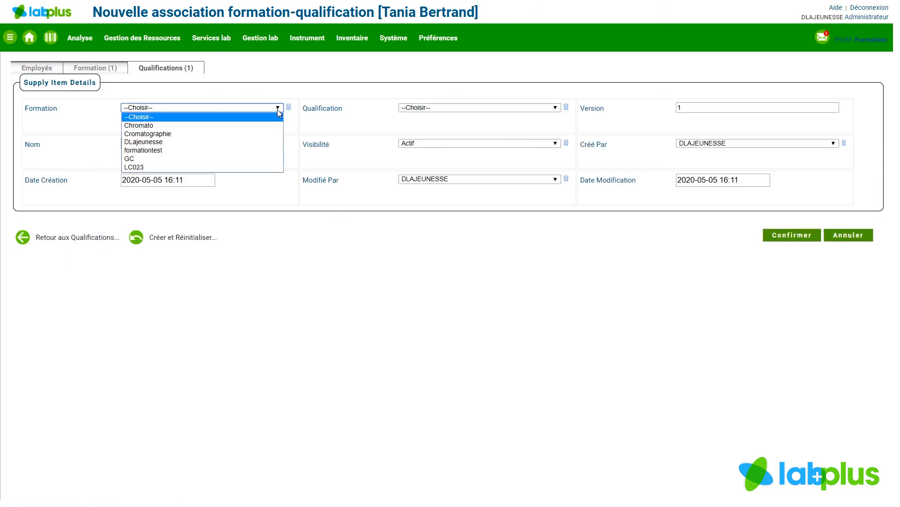
{"action": "left_click", "coordinate": [241, 139]}
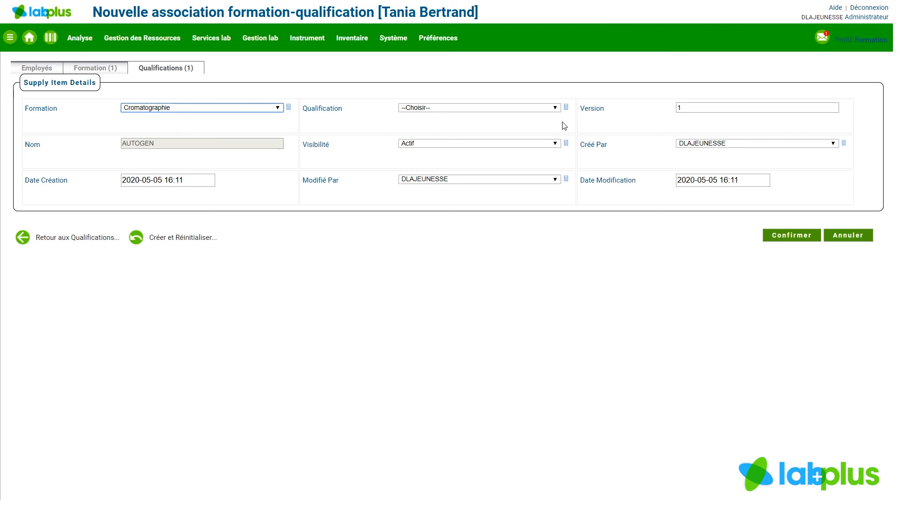
{"action": "left_click", "coordinate": [556, 109]}
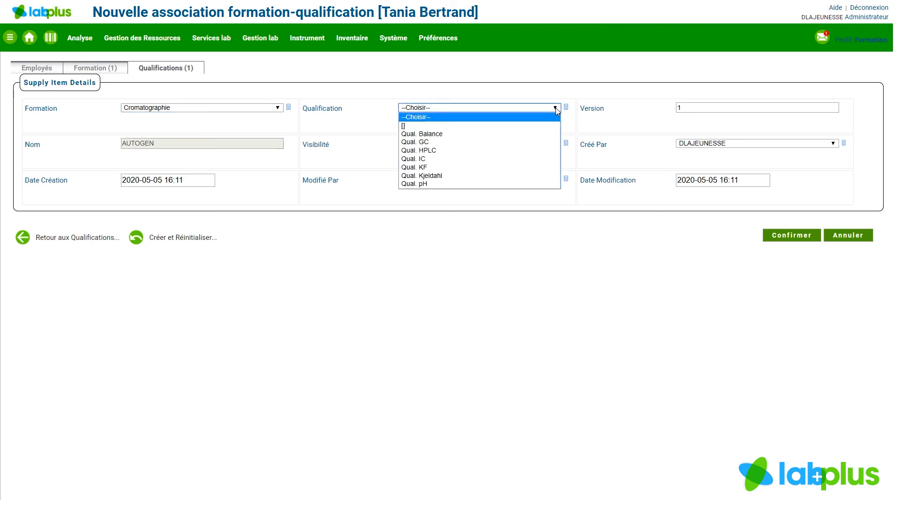
{"action": "left_click", "coordinate": [485, 142]}
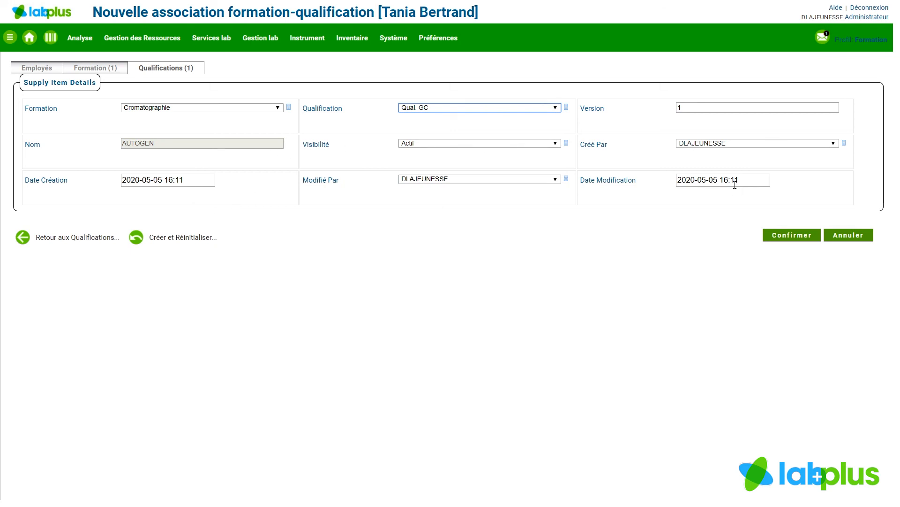
{"action": "left_click", "coordinate": [786, 239]}
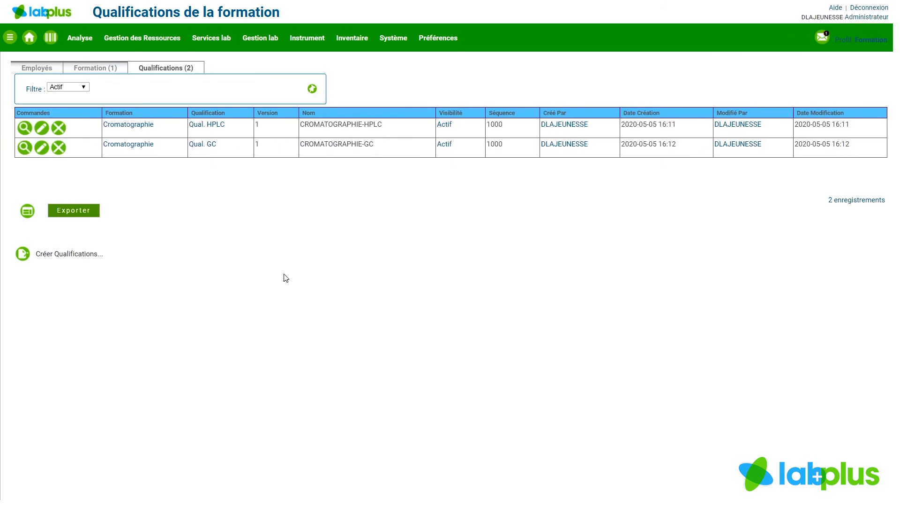